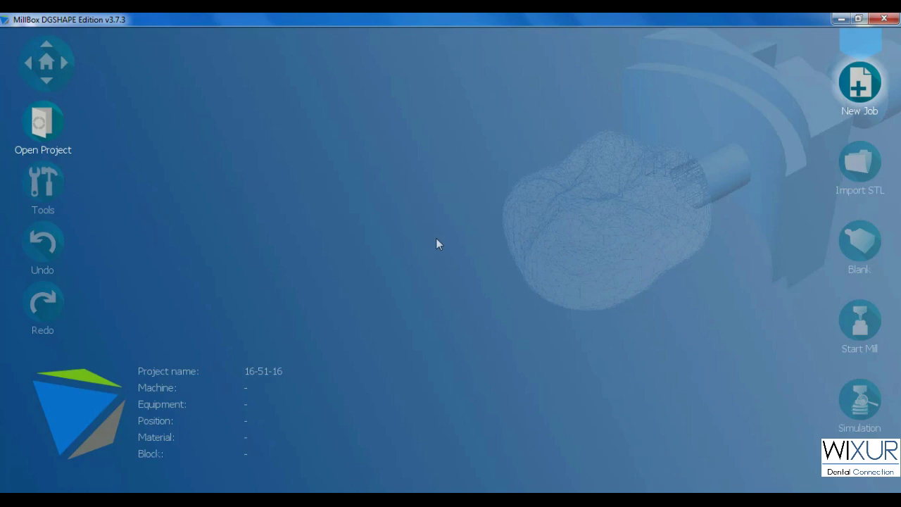
- Unlock the configuration settings by entering the configuration password at the Ctrl+Alt+7 prompt
key(ctrl+alt+7)
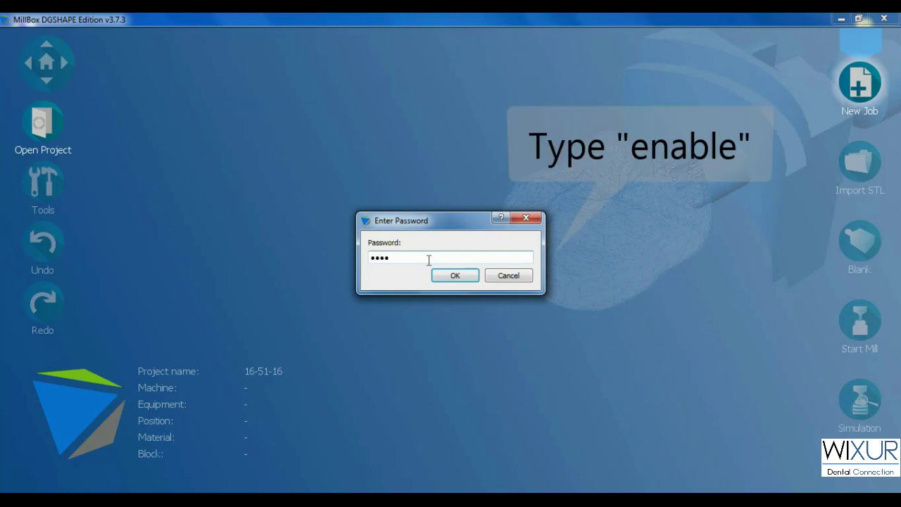
key(Return)
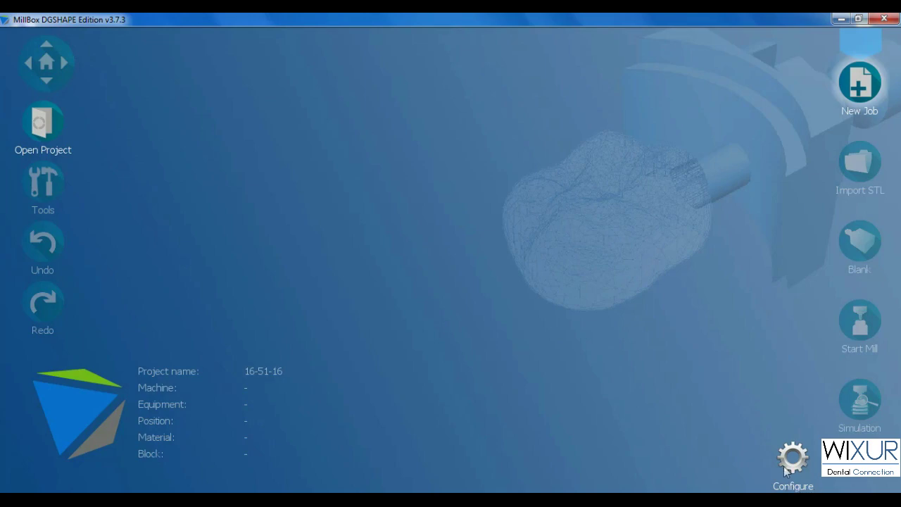
- Open Preferences on the General page and shift the window slightly into place
click(791, 459)
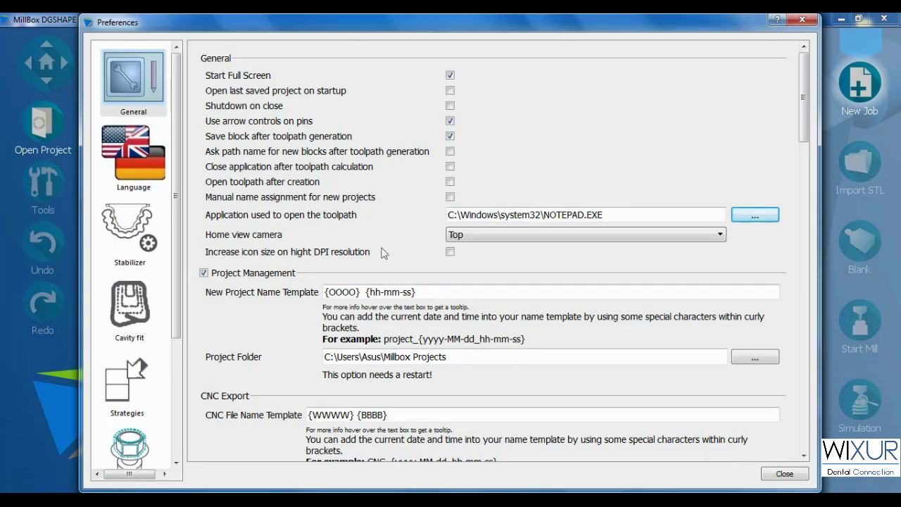
drag(169, 22, 172, 21)
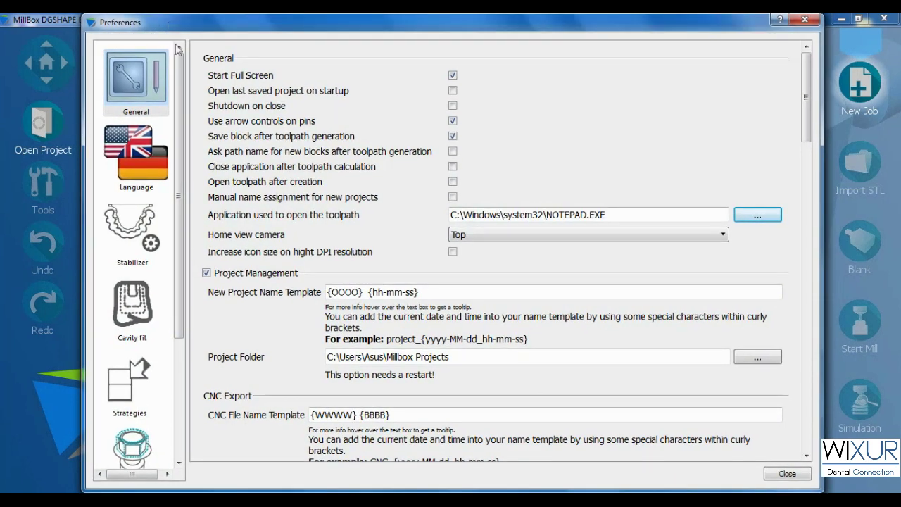
mouse_move(180, 105)
mouse_down()
mouse_move(180, 246)
mouse_move(176, 116)
mouse_move(162, 104)
mouse_up()
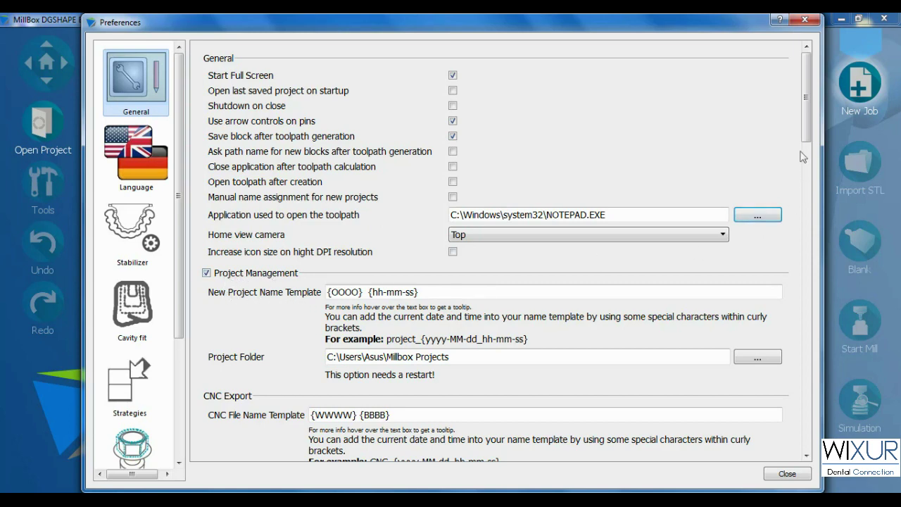
drag(806, 131, 806, 183)
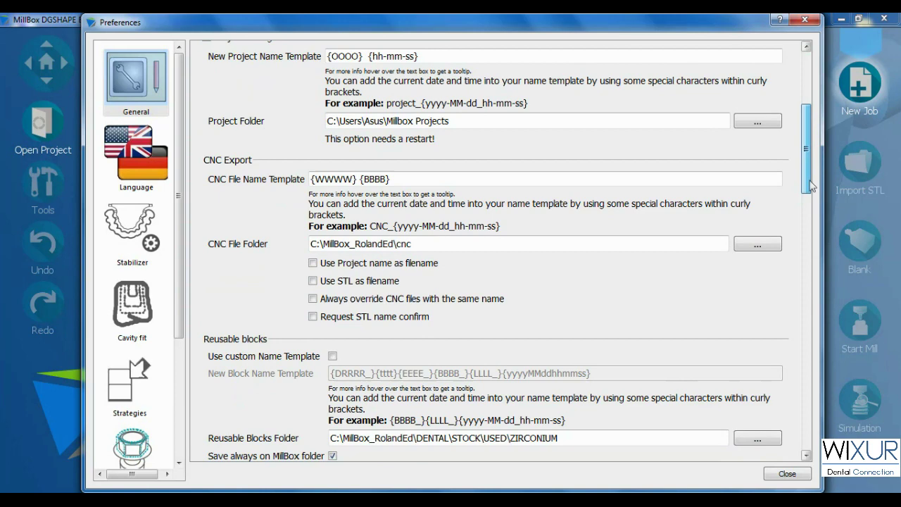
mouse_move(356, 56)
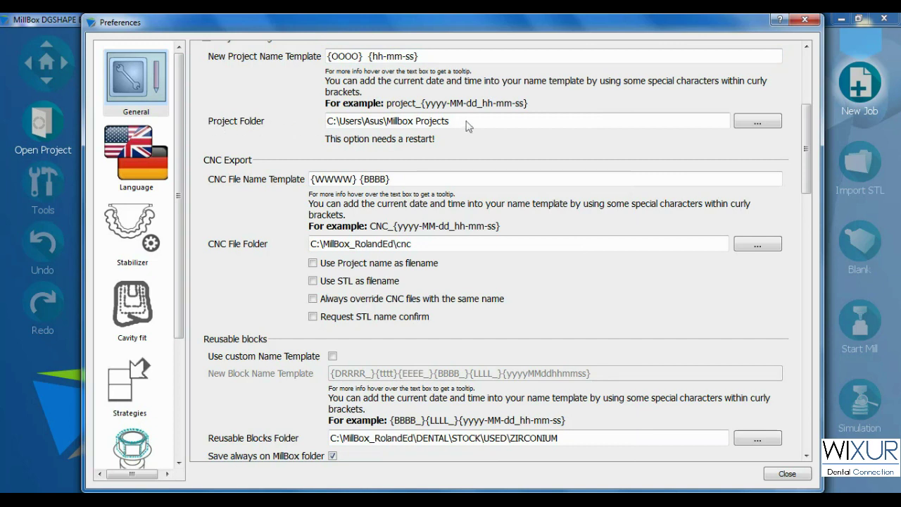
drag(454, 123, 329, 131)
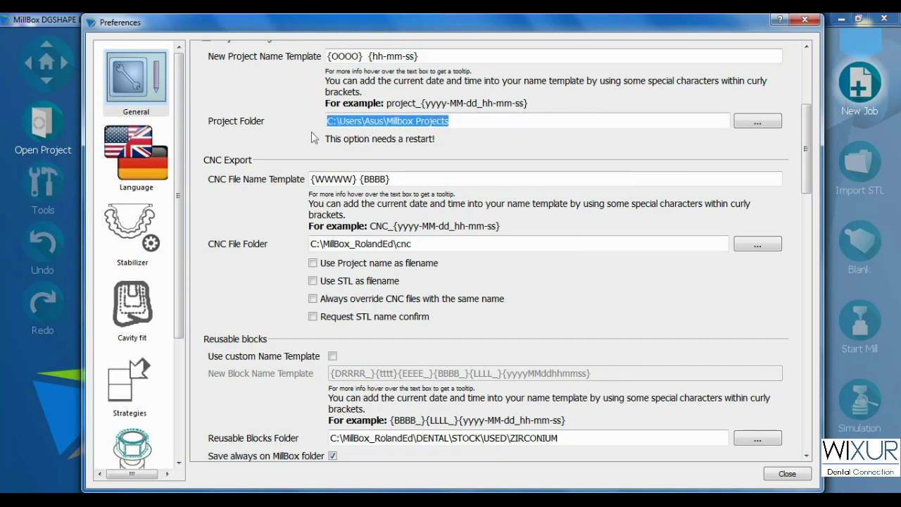
click(394, 124)
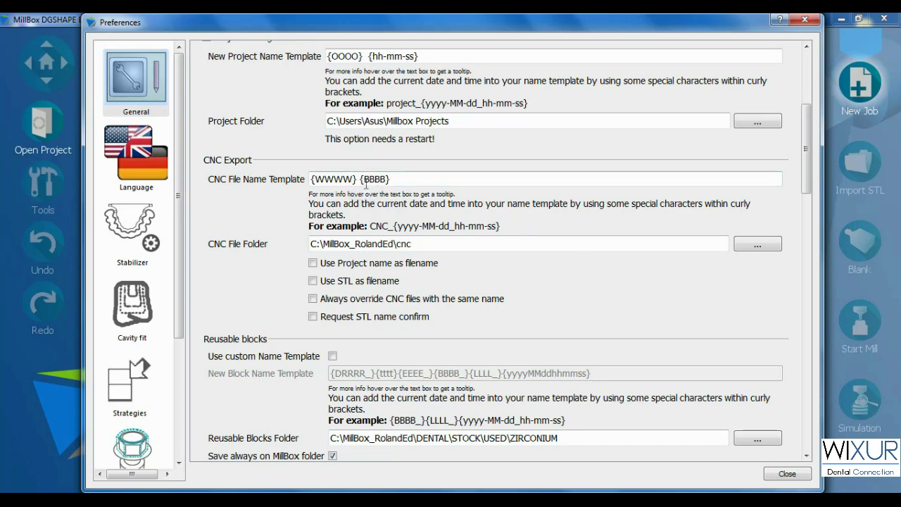
mouse_move(354, 182)
drag(438, 247, 307, 244)
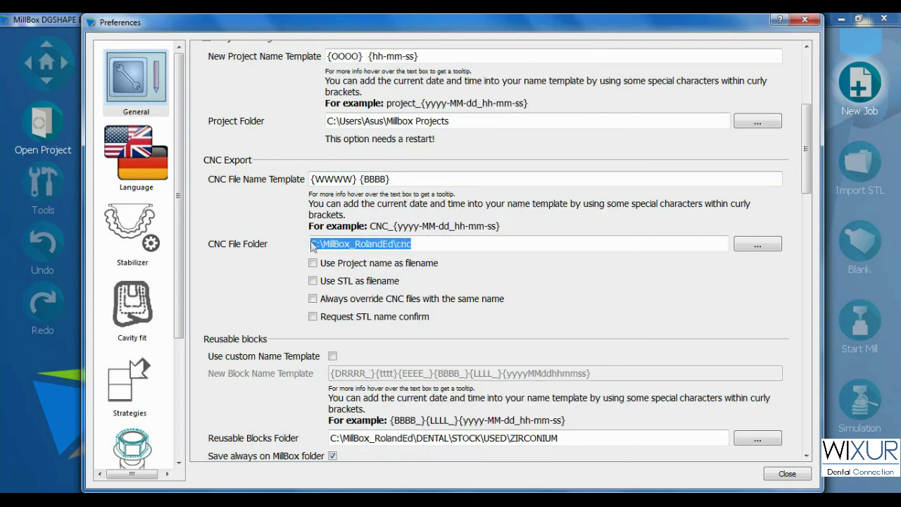
click(311, 245)
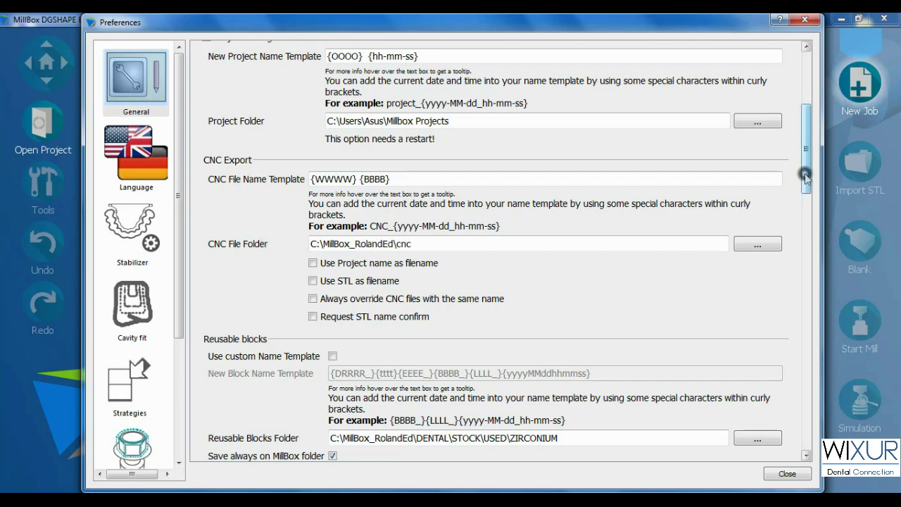
drag(807, 181, 815, 239)
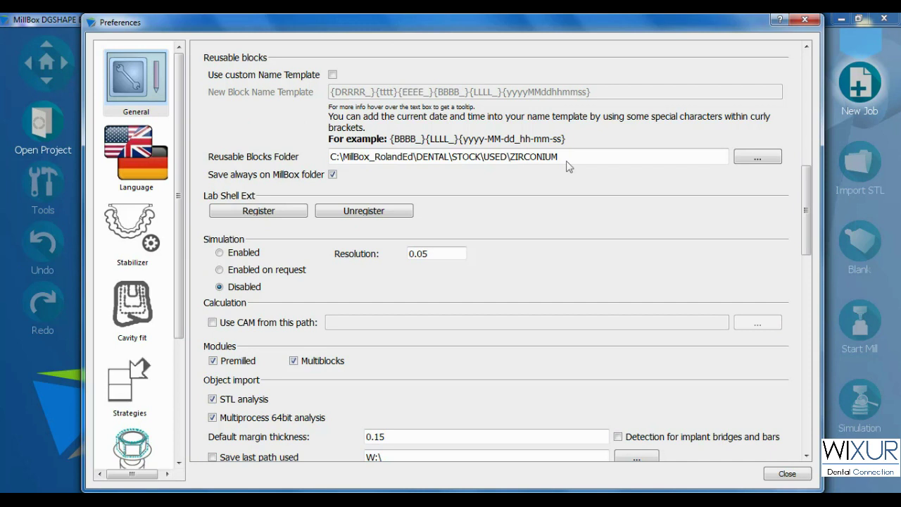
drag(568, 164, 335, 167)
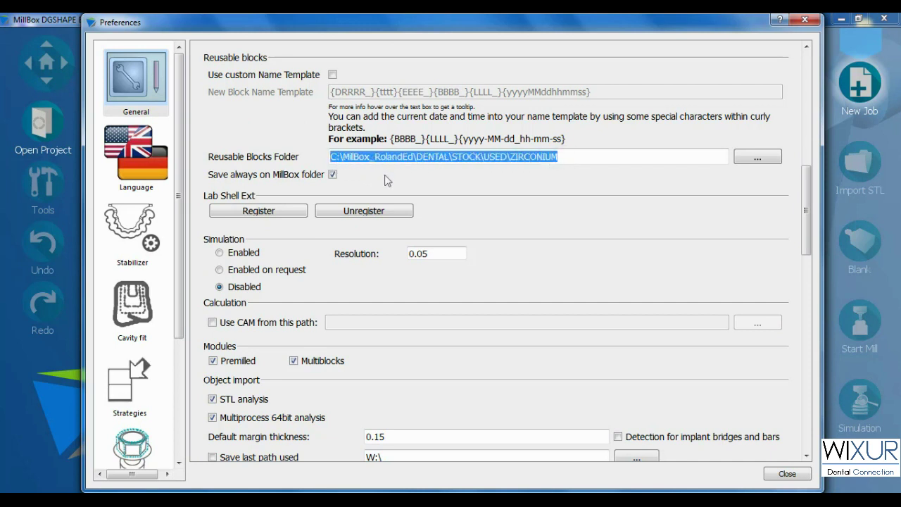
key(super+e)
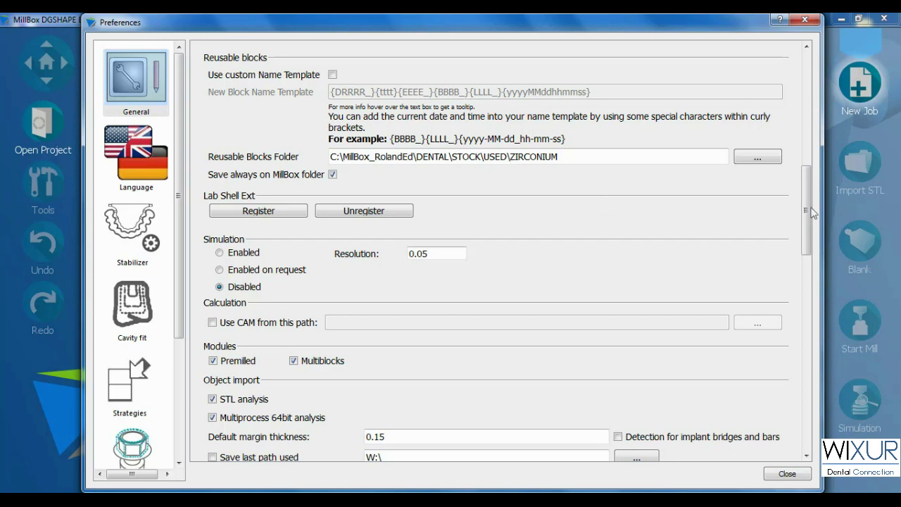
drag(811, 212, 811, 259)
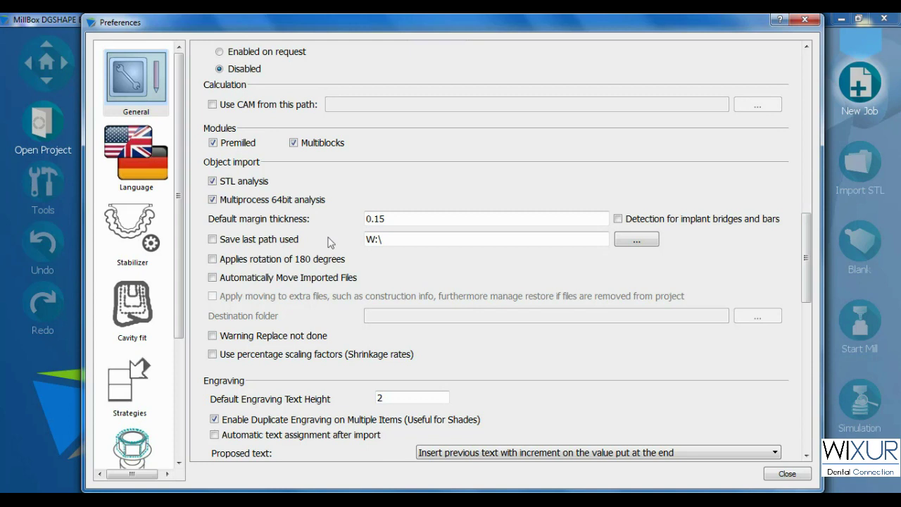
double_click(375, 240)
click(378, 242)
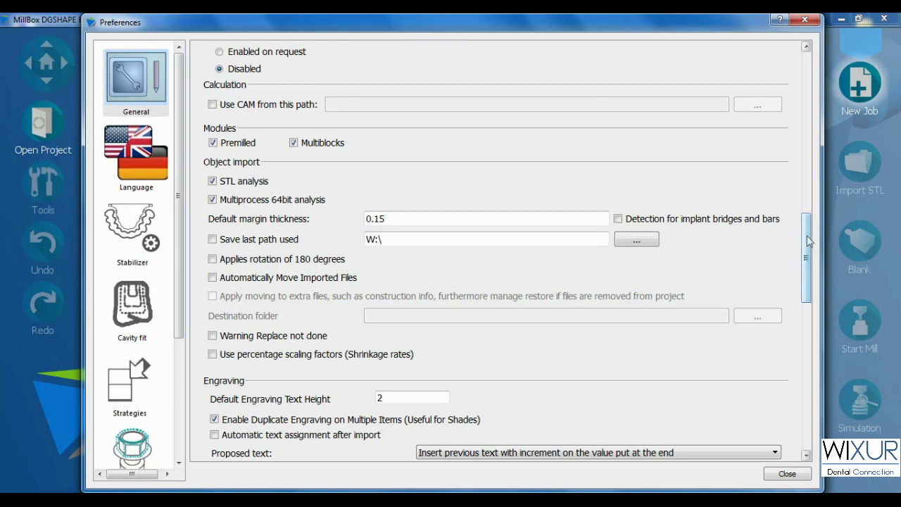
drag(808, 243, 798, 296)
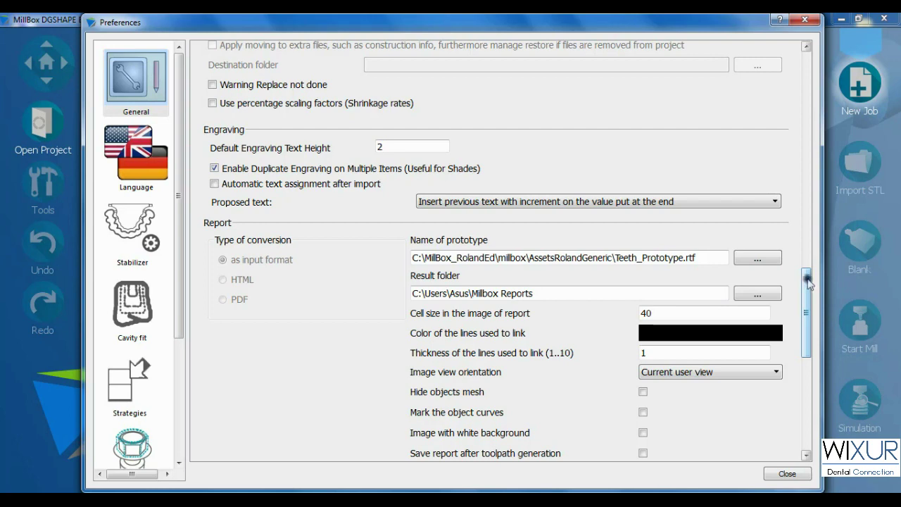
drag(809, 282, 799, 391)
- Look over the available interface languages, then bring up the Stabilizer settings
click(143, 154)
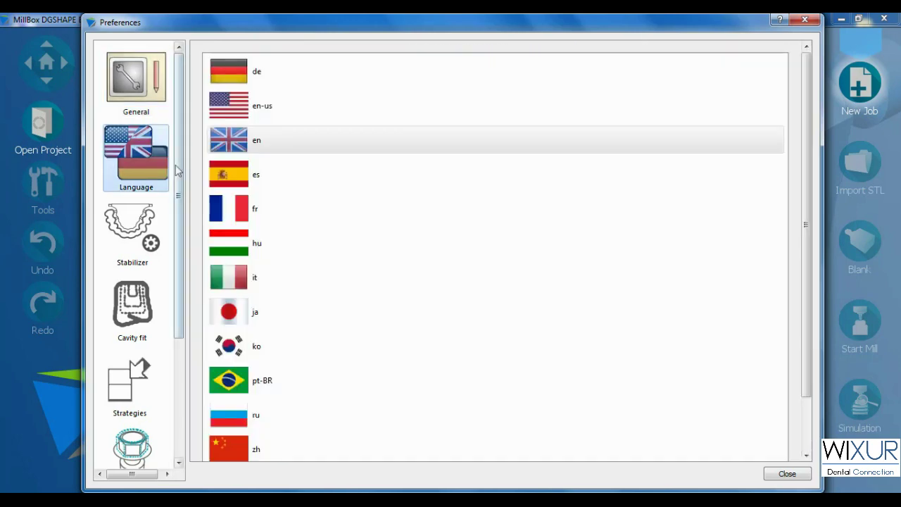
drag(806, 132, 499, 154)
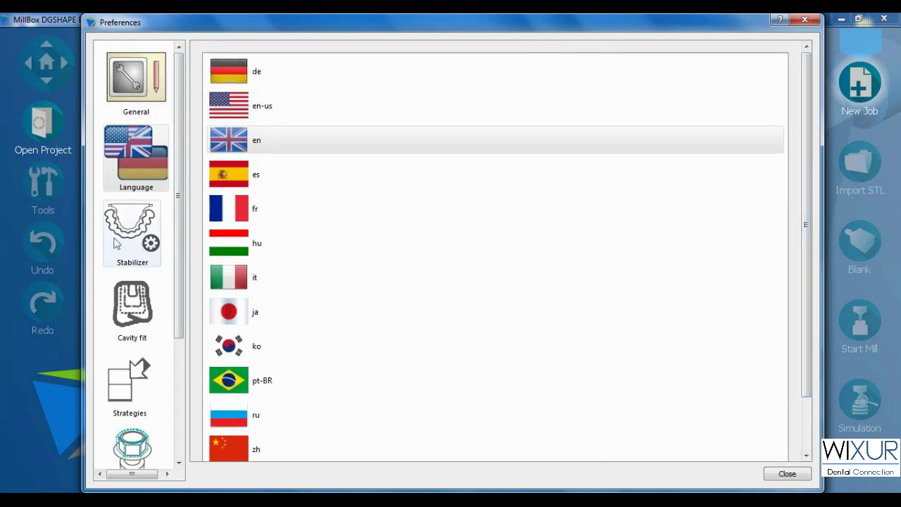
click(145, 242)
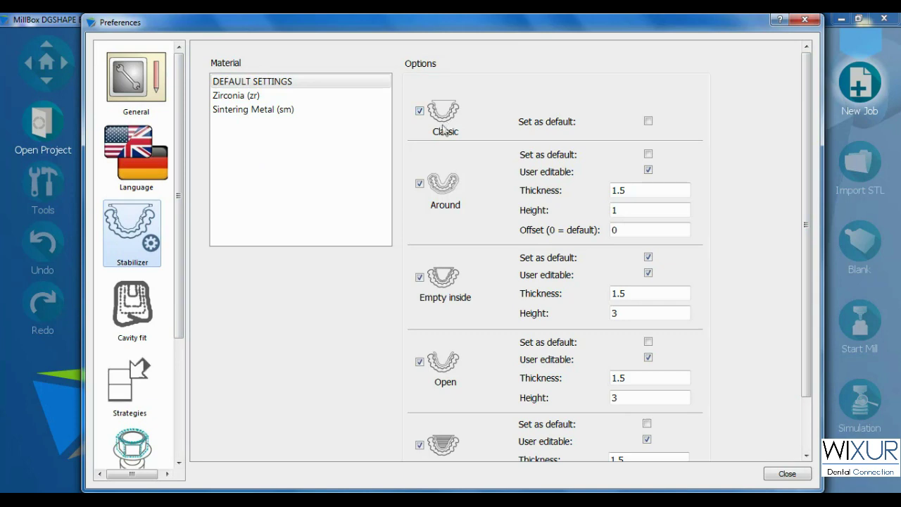
drag(807, 193, 791, 183)
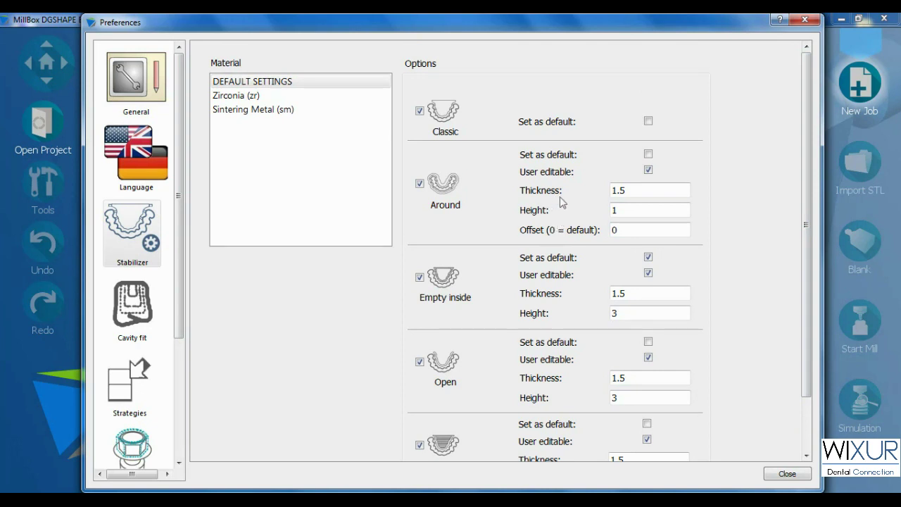
- Inspect the Around stabilizer Thickness and Height values and keep Empty inside as default
double_click(616, 190)
double_click(613, 210)
click(577, 215)
click(646, 258)
click(647, 258)
drag(807, 227, 806, 274)
- Review Zirconia cavity fits: provisional crowns at Standard, copings kept at +0.02
click(144, 308)
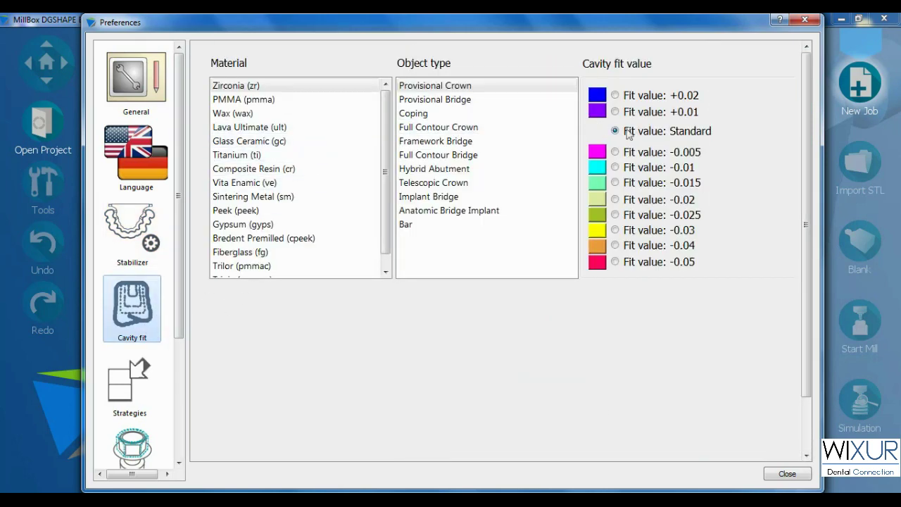
click(252, 88)
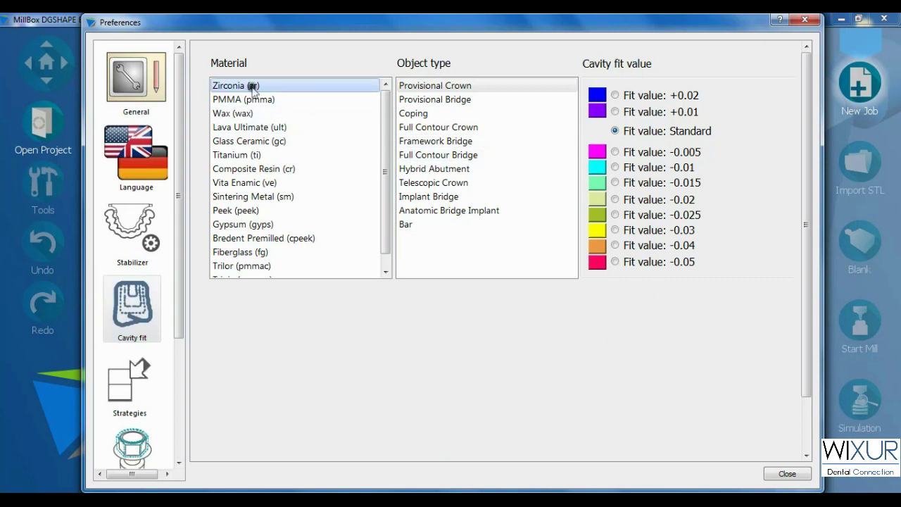
click(464, 85)
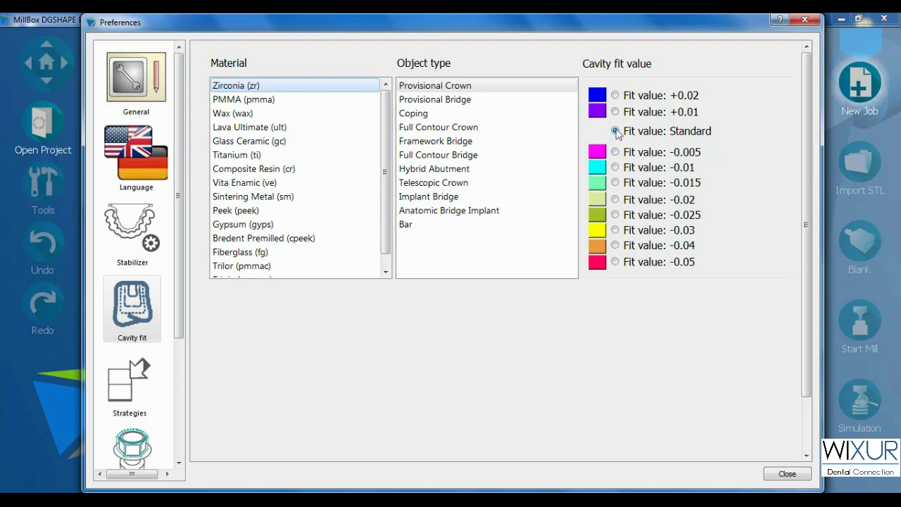
click(412, 114)
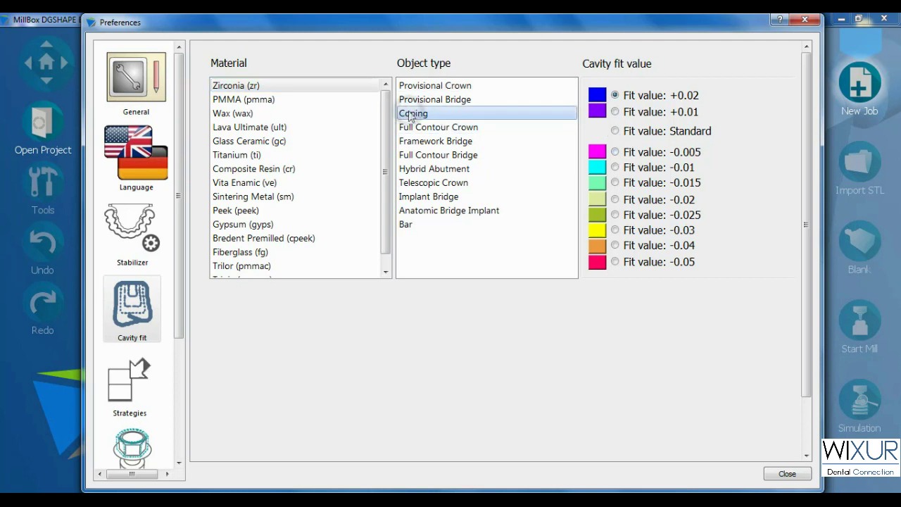
click(642, 101)
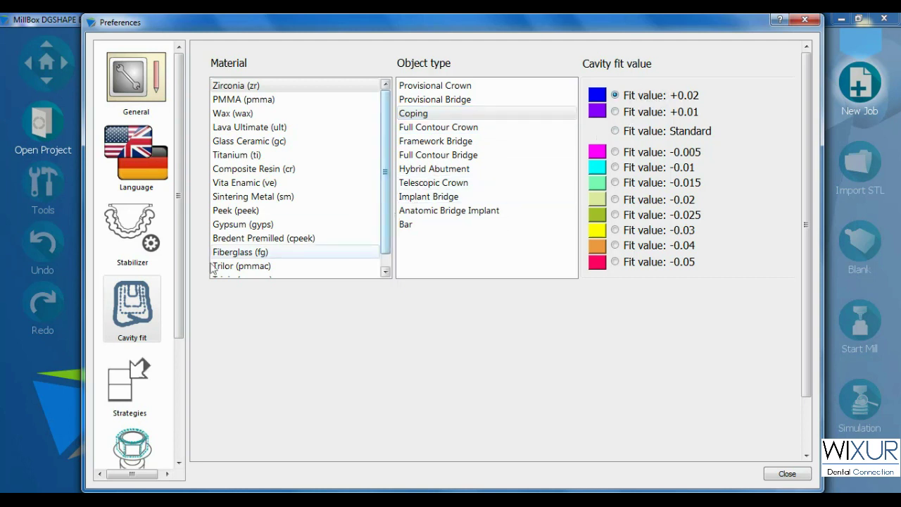
drag(177, 271, 185, 393)
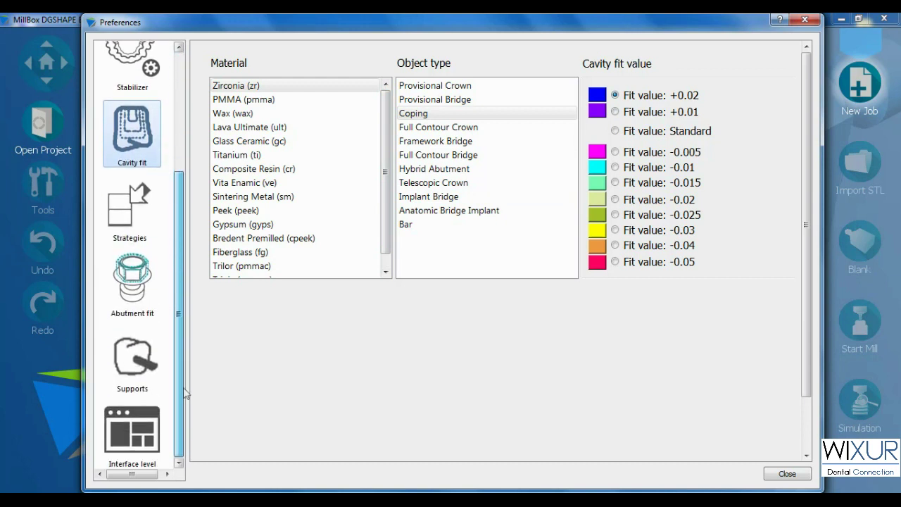
- Browse DWX-52D SOFT strategy options and Abutment fit, ending on the Supports parameters
click(130, 207)
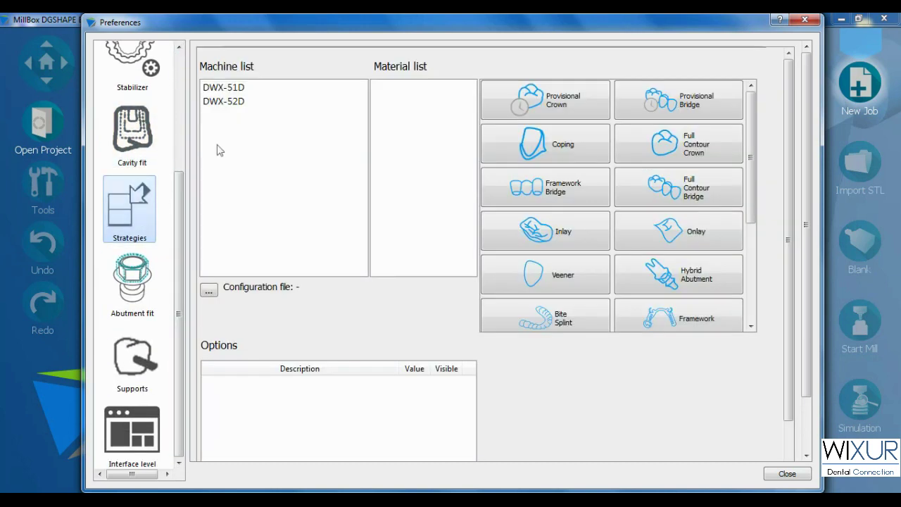
click(240, 101)
click(391, 85)
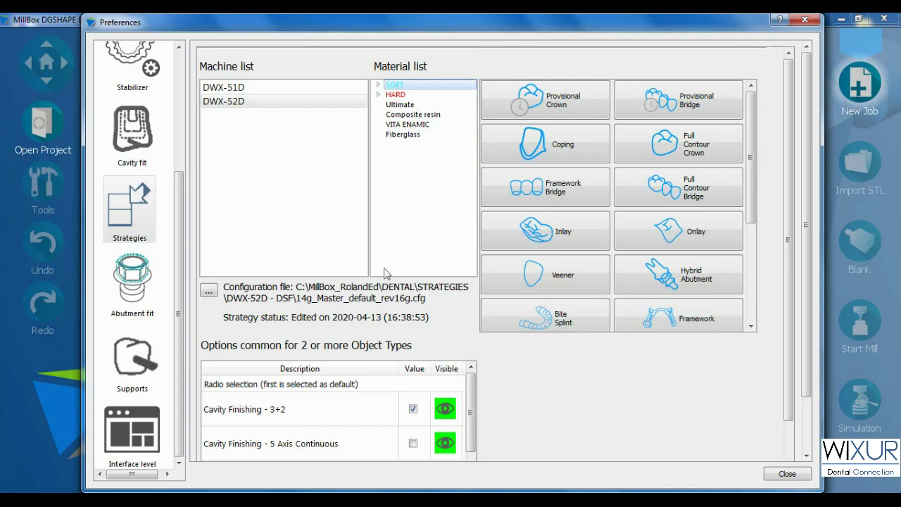
drag(788, 241, 788, 331)
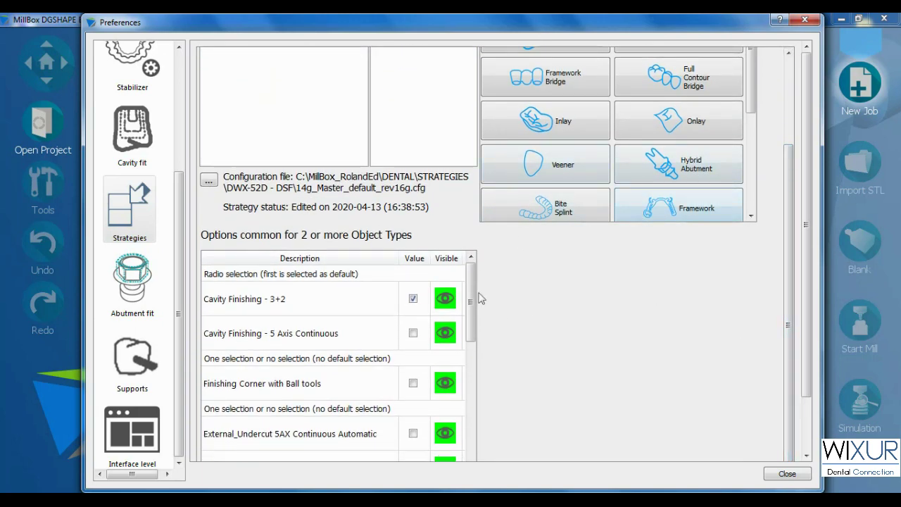
mouse_move(472, 298)
mouse_down()
mouse_move(476, 419)
mouse_move(472, 282)
mouse_up()
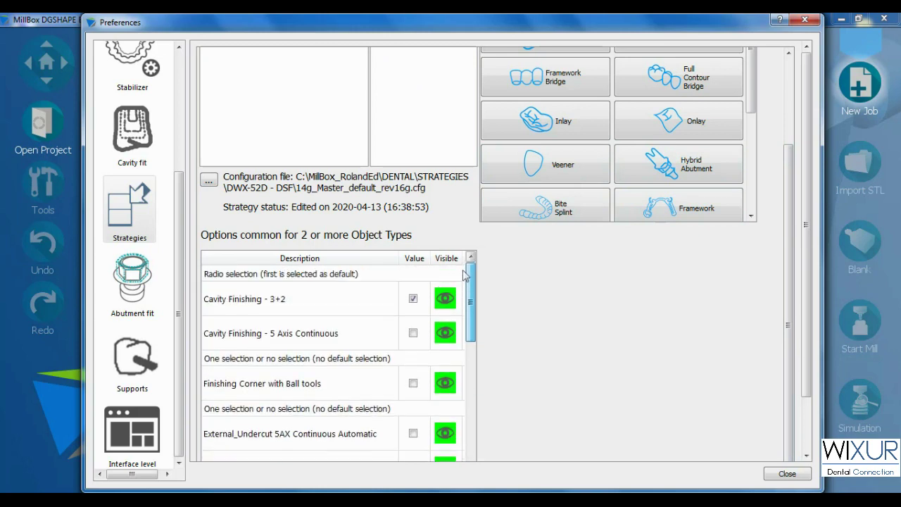
click(152, 281)
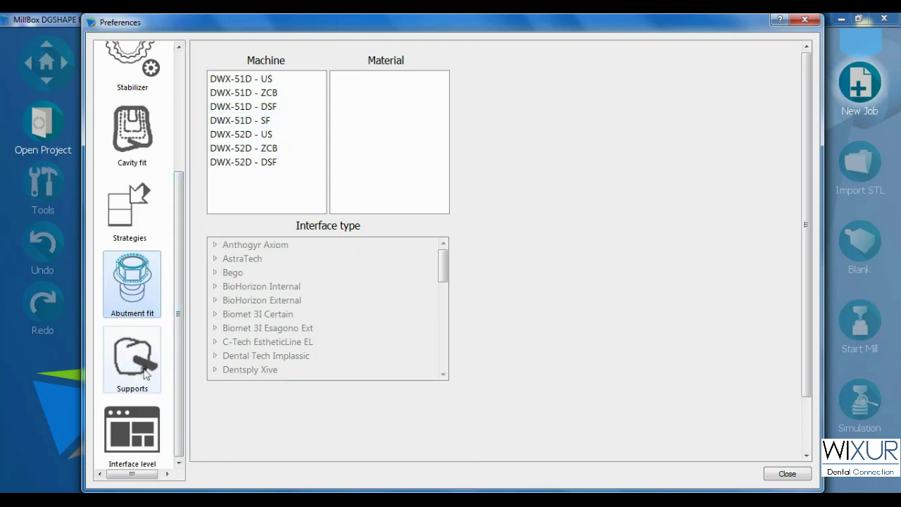
click(145, 372)
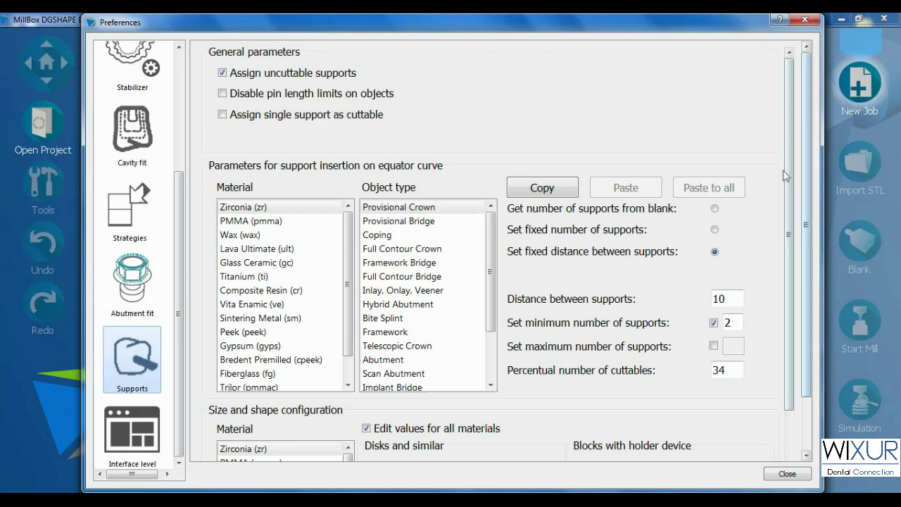
drag(786, 176, 737, 253)
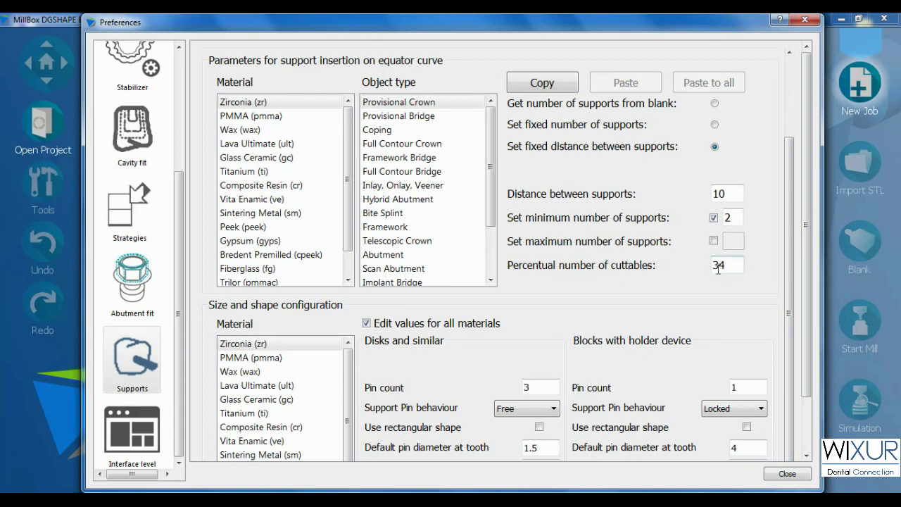
double_click(717, 268)
scroll(794, 240, down, 1)
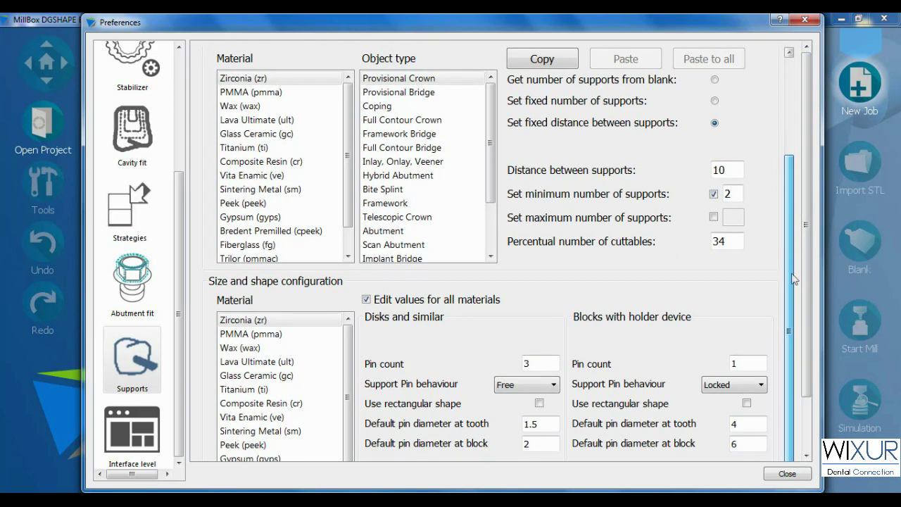
scroll(801, 364, down, 3)
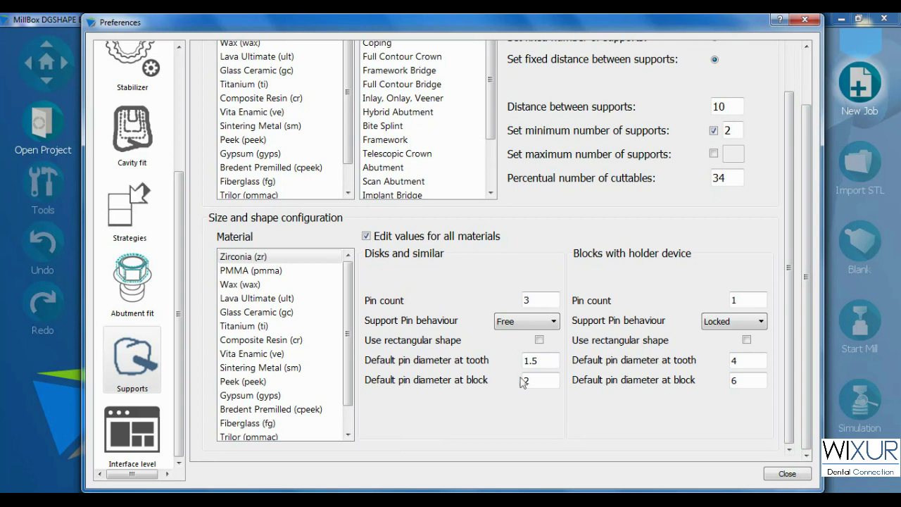
click(545, 359)
double_click(529, 380)
click(532, 380)
click(519, 322)
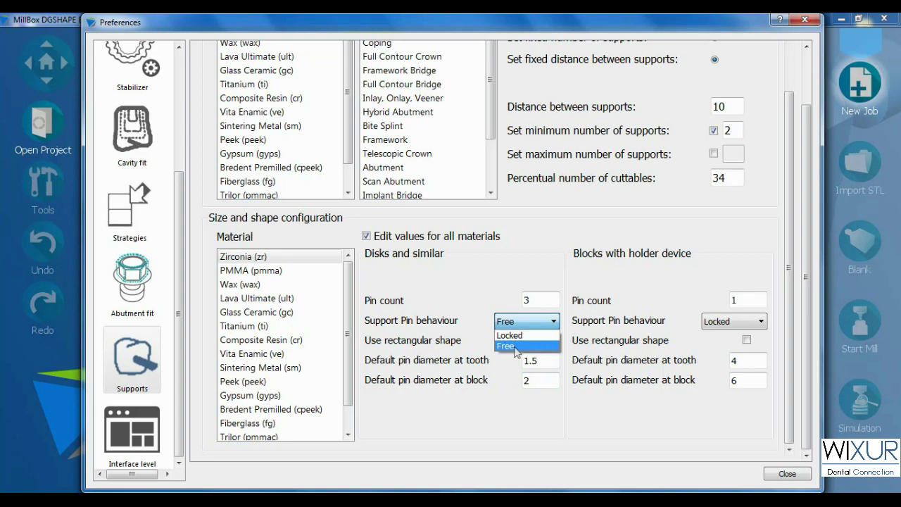
click(468, 325)
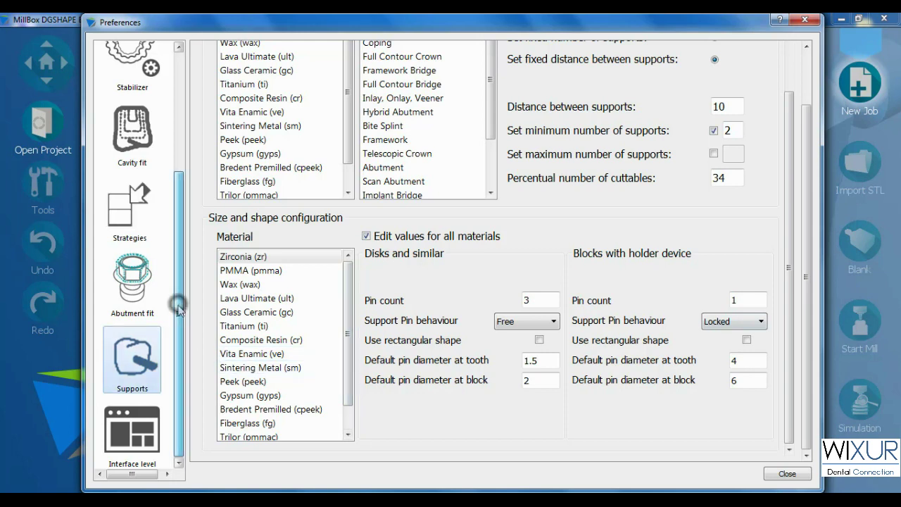
- Scroll through the Interface level function visibility table, with every function set visible
click(132, 431)
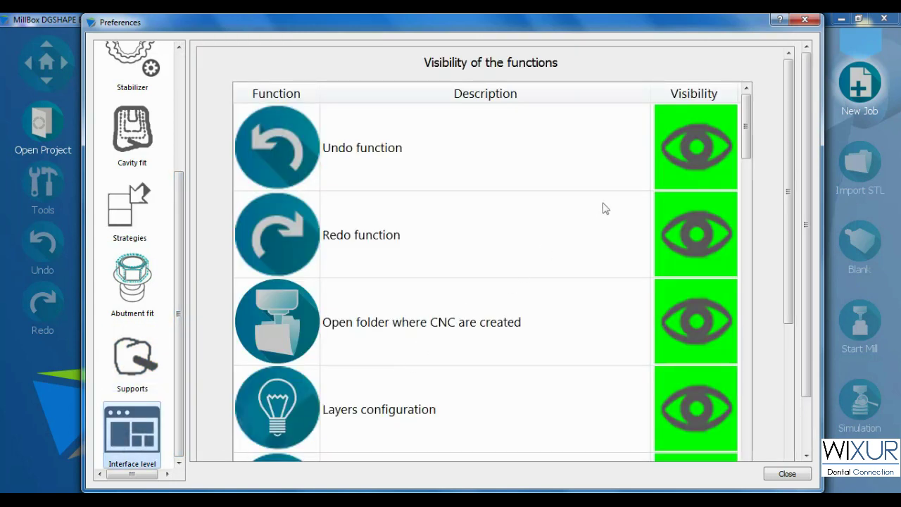
drag(748, 129, 768, 443)
drag(787, 313, 787, 366)
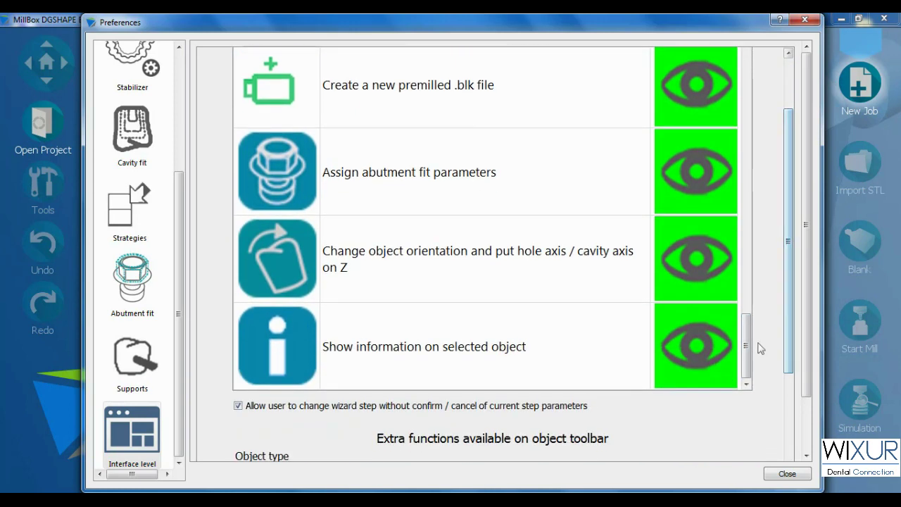
drag(787, 244, 775, 394)
scroll(762, 228, up, 5)
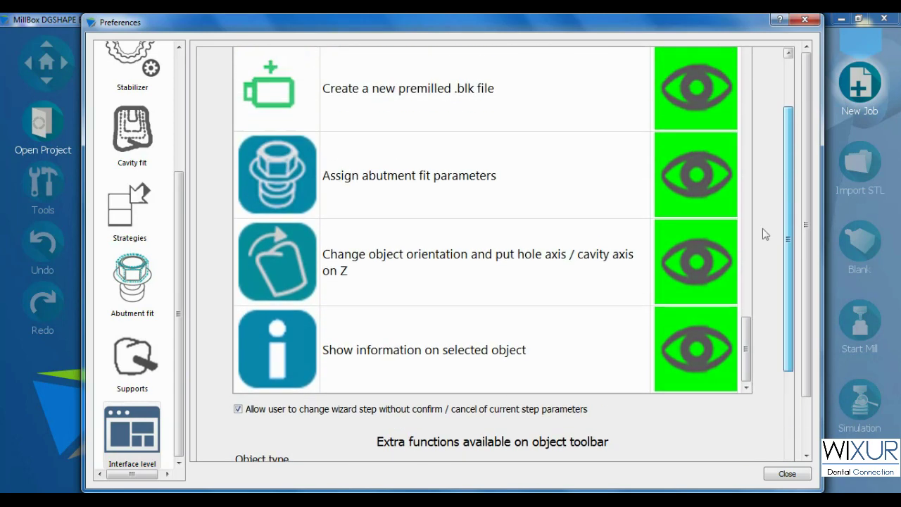
- Close Preferences and re-enter the configuration password at the Ctrl+Alt+7 prompt
click(786, 474)
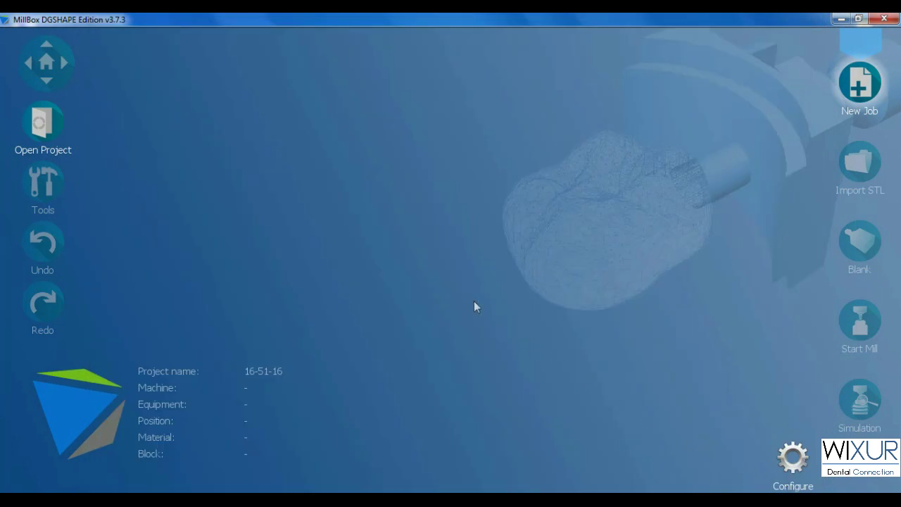
key(ctrl+alt+7)
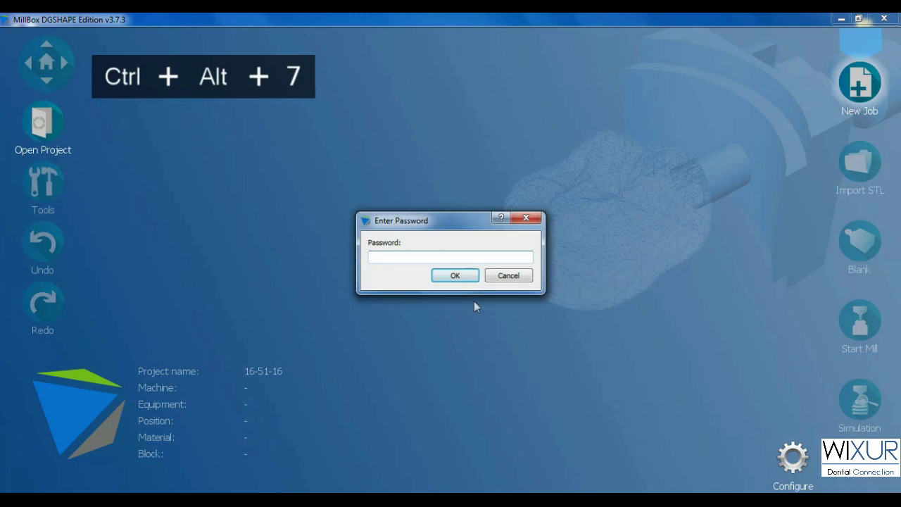
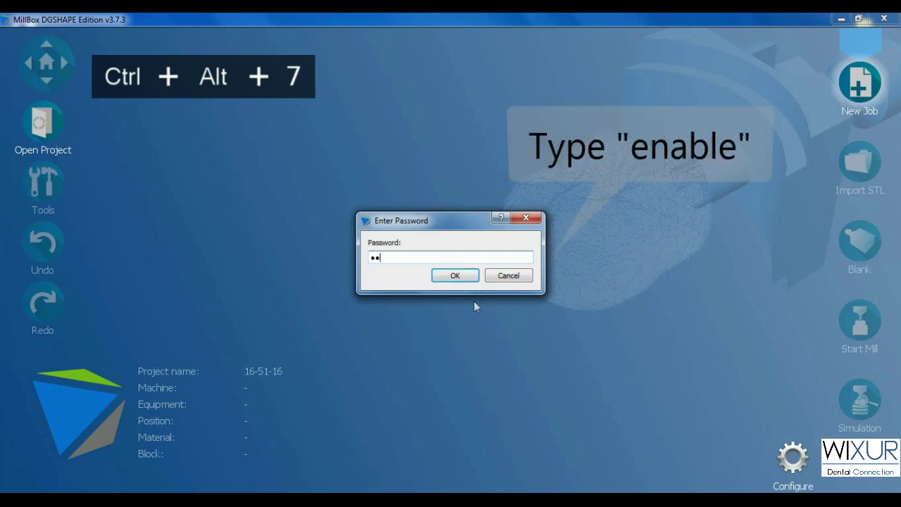
key(Return)
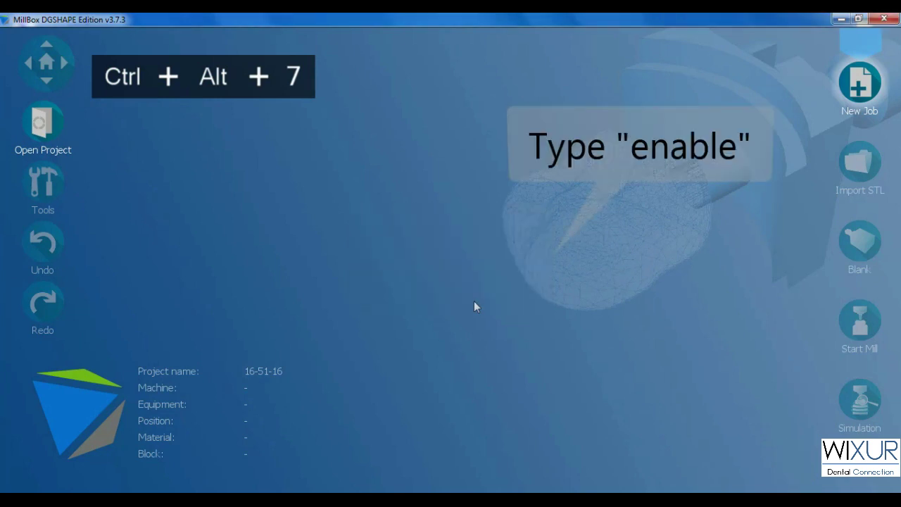